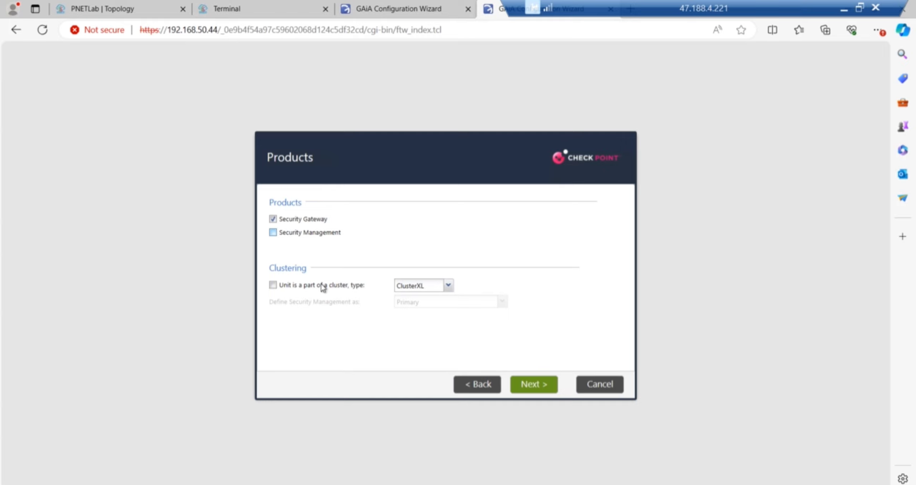
# - Mark the Security Gateway as a member of a ClusterXL cluster
pyautogui.click(322, 285)
# - Enter and confirm the SIC activation key, then advance to the wizard summary
pyautogui.click(548, 385)
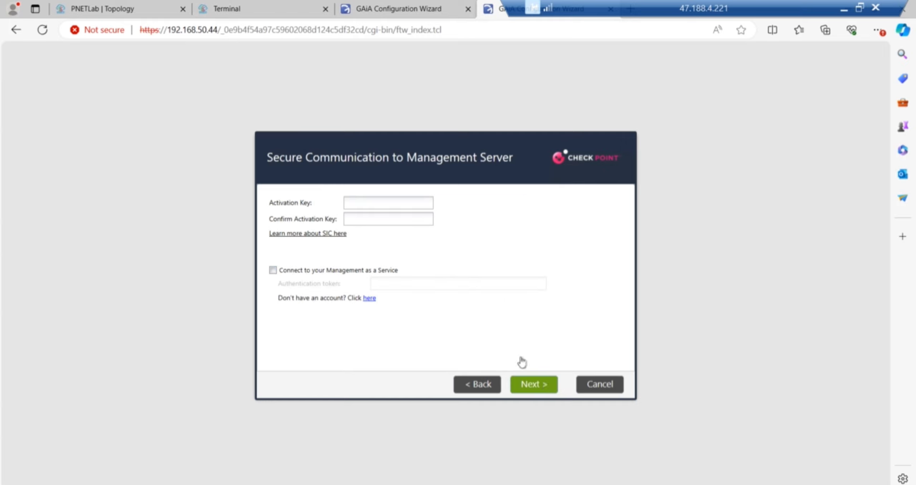
pyautogui.click(388, 198)
pyautogui.write('••••••••')
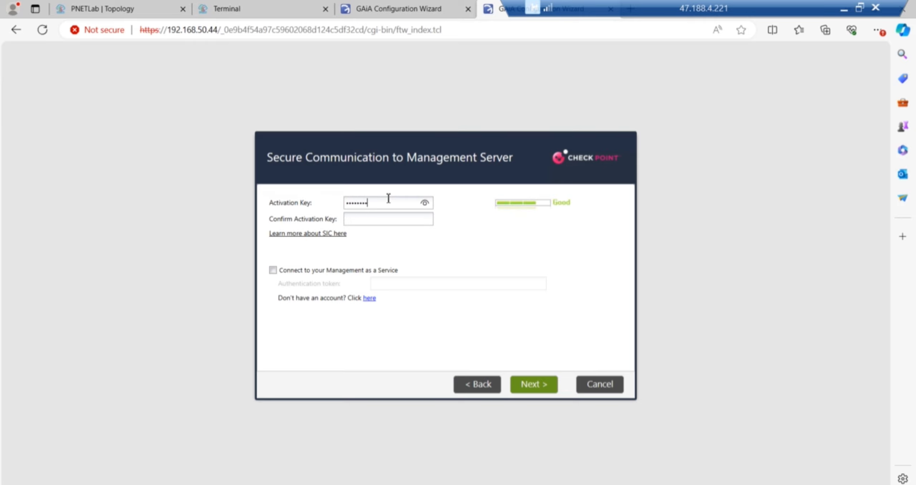
pyautogui.press('Tab')
pyautogui.write('••••••••')
pyautogui.click(535, 384)
# - Finish the wizard, confirm applying the configuration, and switch to the PNETLab topology
pyautogui.click(535, 385)
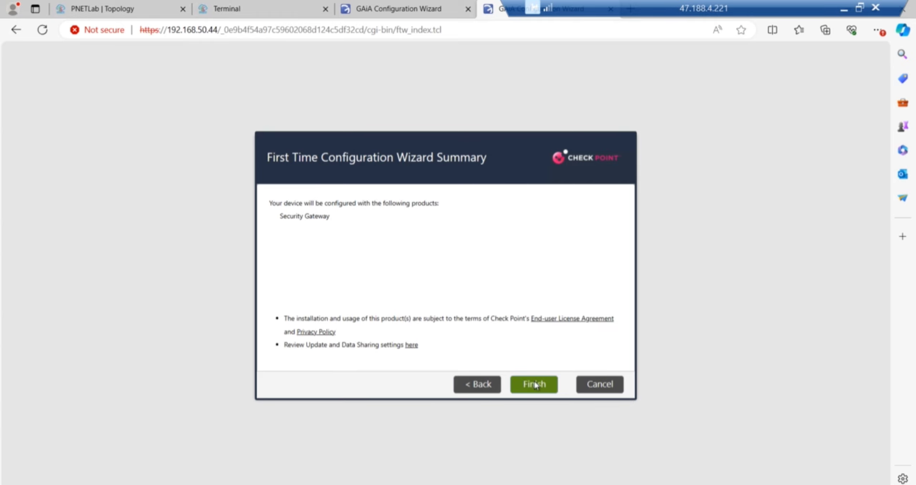
pyautogui.click(421, 289)
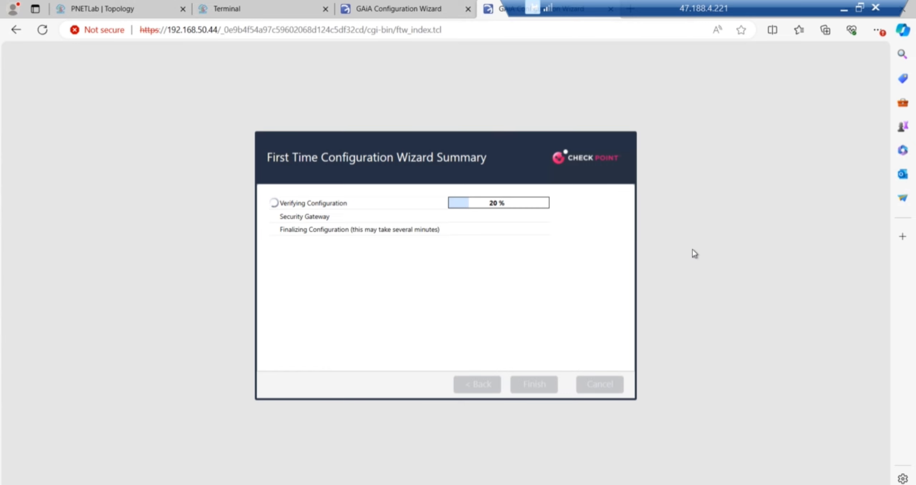
pyautogui.click(109, 12)
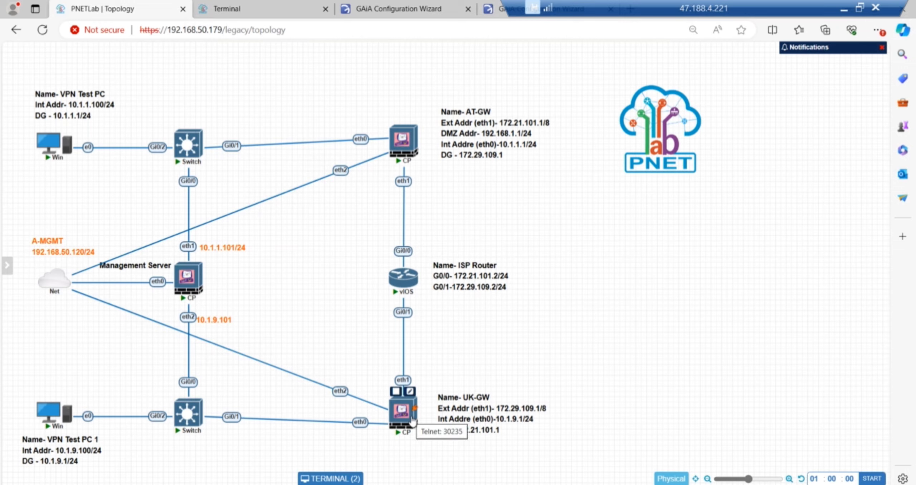
# - Log in to the UK-GW console as admin and run 'show configuration'
pyautogui.click(413, 420)
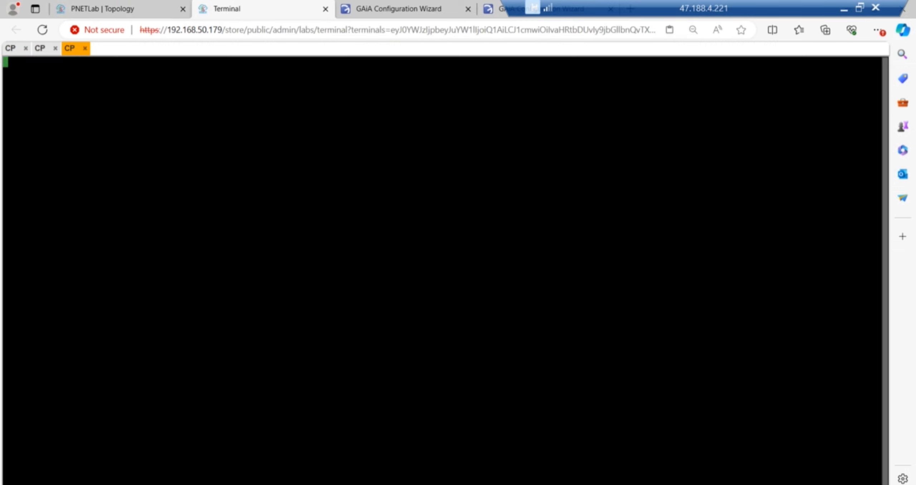
pyautogui.press('Return')
pyautogui.press('Return')
pyautogui.press('Return')
pyautogui.press('Return')
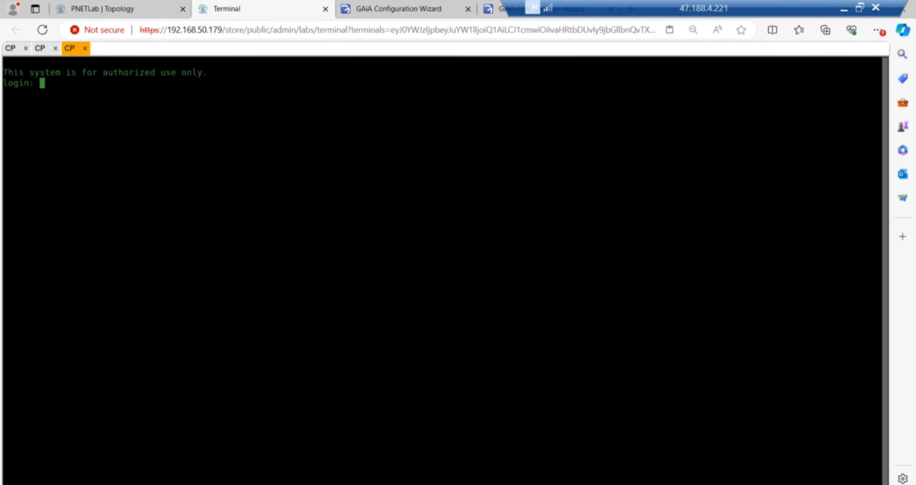
pyautogui.press('Return')
pyautogui.write('admin')
pyautogui.press('Return')
pyautogui.write('admin123')
pyautogui.press('Return')
pyautogui.write('show configuration')
pyautogui.press('Return')
pyautogui.press('space')
pyautogui.press('space')
pyautogui.press('space')
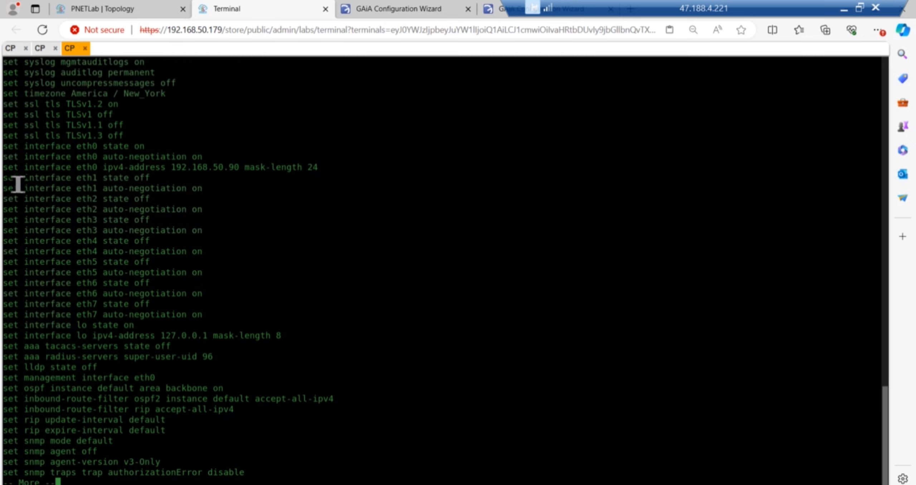
# - Copy the eth0 address line, page through the listing, then reposition UK-GW under the ISP router
pyautogui.moveTo(13, 172); pyautogui.dragTo(317, 172)
pyautogui.click(297, 248)
pyautogui.press('space')
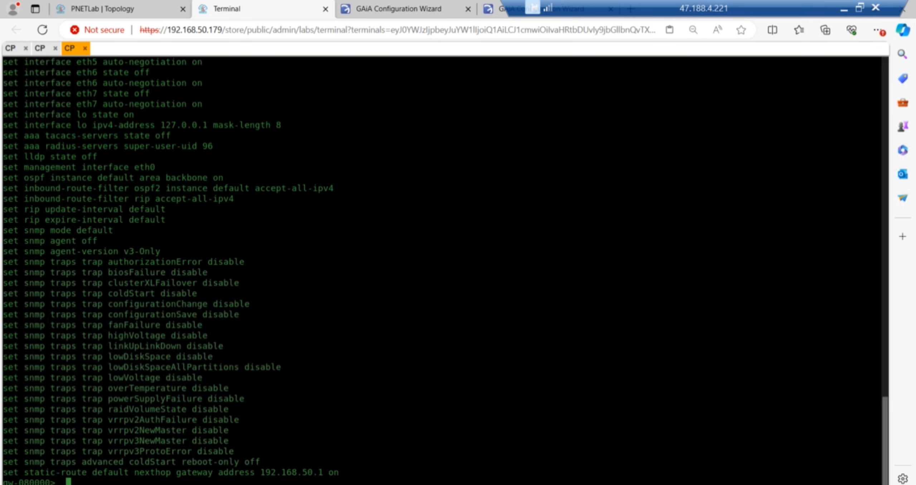
pyautogui.click(128, 15)
pyautogui.moveTo(504, 350); pyautogui.dragTo(404, 411)
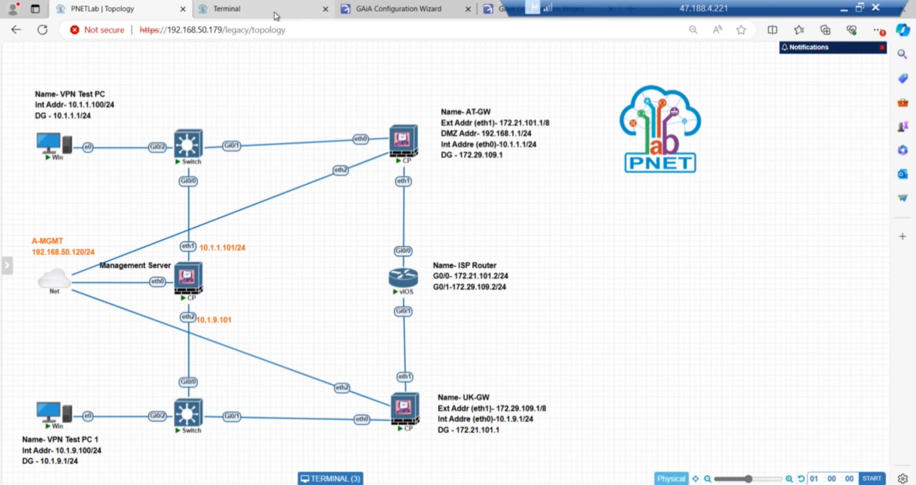
# - Assign 10.1.9.1/24 to eth0 and 192.168.50.90/24 to eth2 in the UK-GW console
pyautogui.click(245, 11)
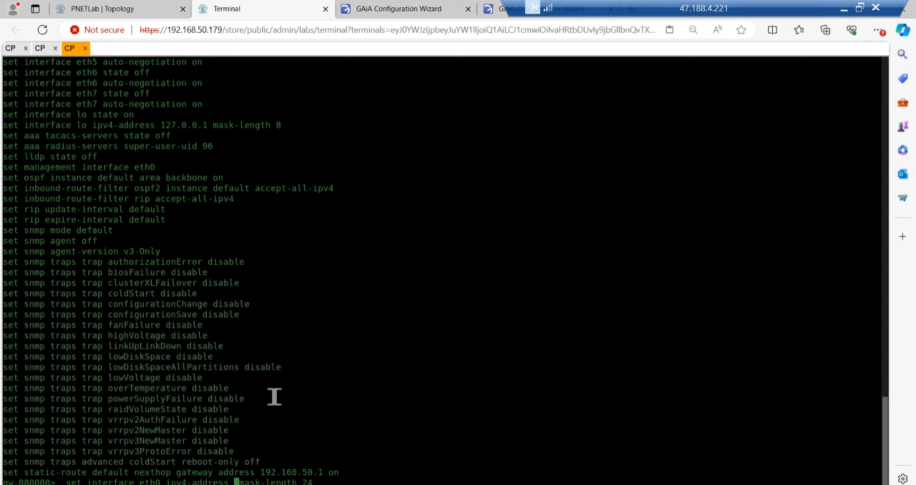
pyautogui.write('10.1.9.1')
pyautogui.press('Return')
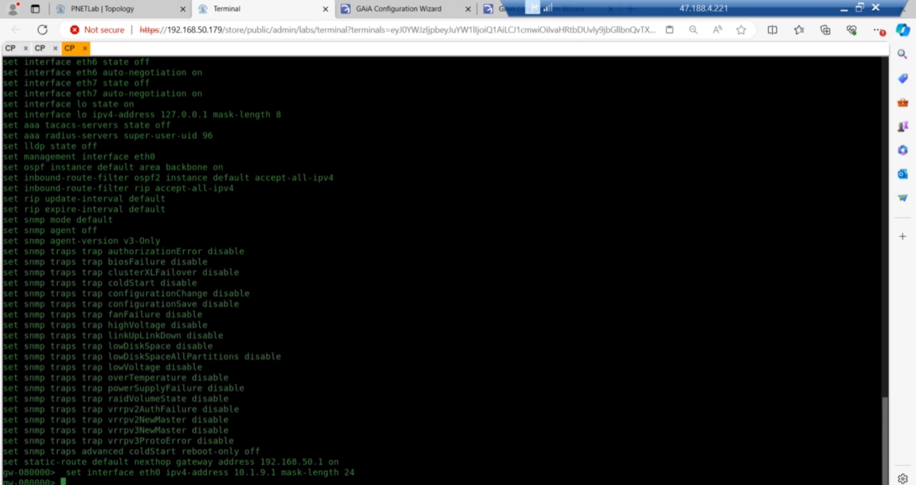
pyautogui.press('Up')
pyautogui.press('Up')
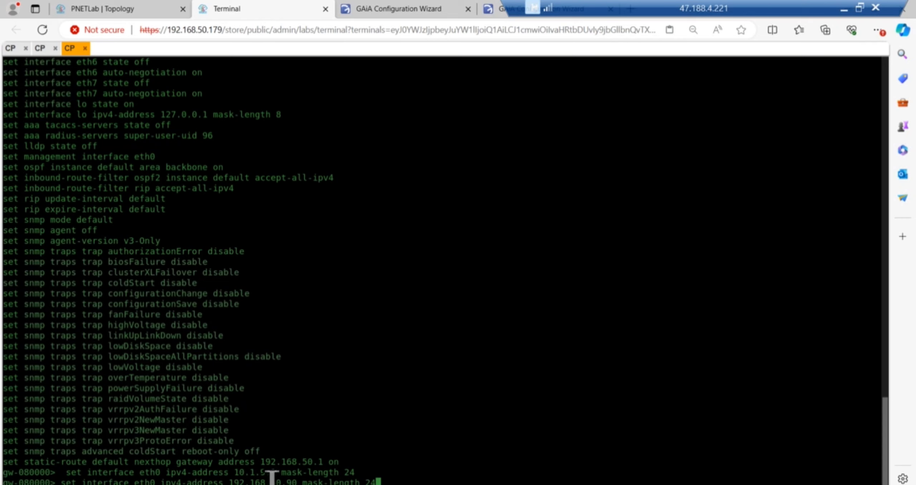
pyautogui.press('Left')
pyautogui.press('Left')
pyautogui.press('Left')
pyautogui.press('Left')
pyautogui.press('Left')
pyautogui.press('Left')
pyautogui.press('Left')
pyautogui.press('Left')
pyautogui.press('Left')
pyautogui.press('Left')
pyautogui.press('Left')
pyautogui.press('Left')
pyautogui.press('Left')
pyautogui.press('Left')
pyautogui.press('Left')
pyautogui.press('Left')
pyautogui.press('Left')
pyautogui.press('Left')
pyautogui.press('Left')
pyautogui.press('Left')
pyautogui.press('Left')
pyautogui.press('Left')
pyautogui.press('Left')
pyautogui.press('Left')
pyautogui.press('Left')
pyautogui.press('Left')
pyautogui.press('Left')
pyautogui.press('Left')
pyautogui.press('Left')
pyautogui.press('Left')
pyautogui.press('Left')
pyautogui.press('Left')
pyautogui.press('Left')
pyautogui.press('Left')
pyautogui.press('Right')
pyautogui.press('Right')
pyautogui.press('Right')
pyautogui.press('Right')
pyautogui.press('BackSpace')
pyautogui.write('2')
pyautogui.press('Return')
# - Turn eth2 on with 'set interface eth2 state on' and run 'save config'
pyautogui.moveTo(150, 73); pyautogui.dragTo(14, 77)
pyautogui.hotkey('ctrl', 'c')
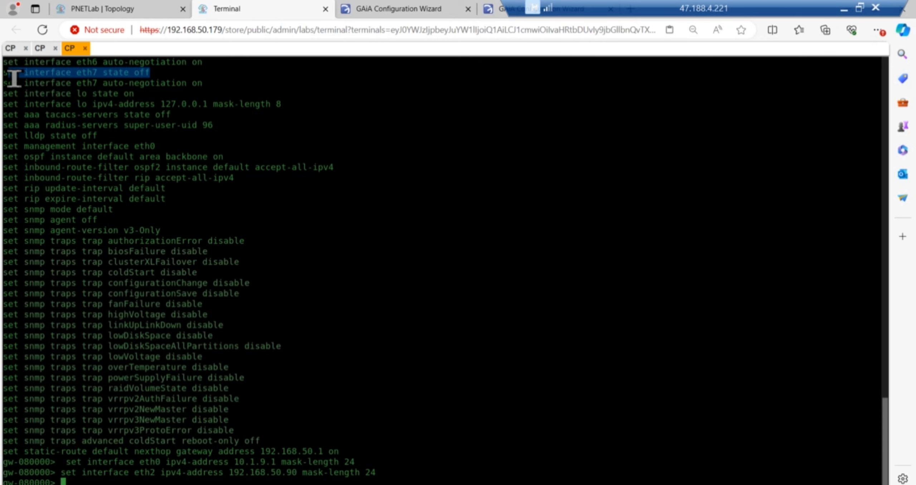
pyautogui.click(22, 77)
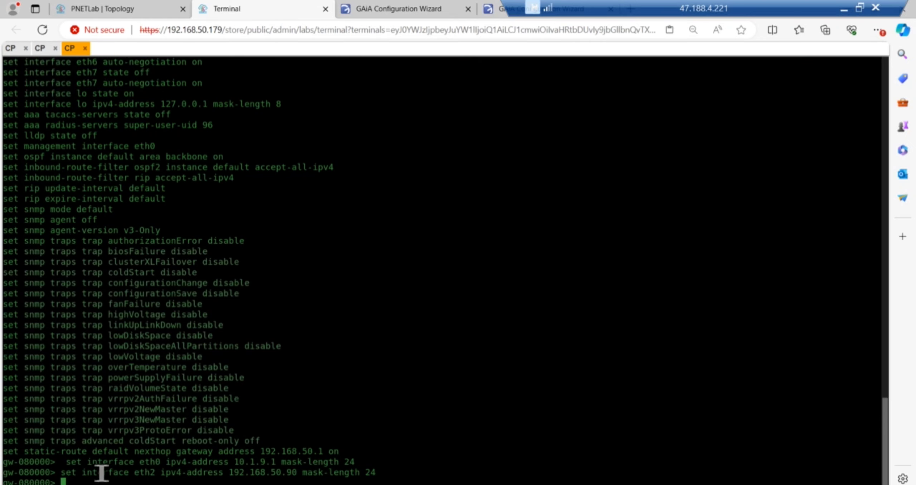
pyautogui.hotkey('ctrl', 'v')
pyautogui.press('BackSpace')
pyautogui.press('BackSpace')
pyautogui.press('BackSpace')
pyautogui.press('BackSpace')
pyautogui.press('BackSpace')
pyautogui.press('BackSpace')
pyautogui.press('BackSpace')
pyautogui.press('BackSpace')
pyautogui.press('BackSpace')
pyautogui.press('BackSpace')
pyautogui.press('BackSpace')
pyautogui.write('2 state on')
pyautogui.press('Return')
pyautogui.press('Return')
pyautogui.write('save config')
pyautogui.press('Return')
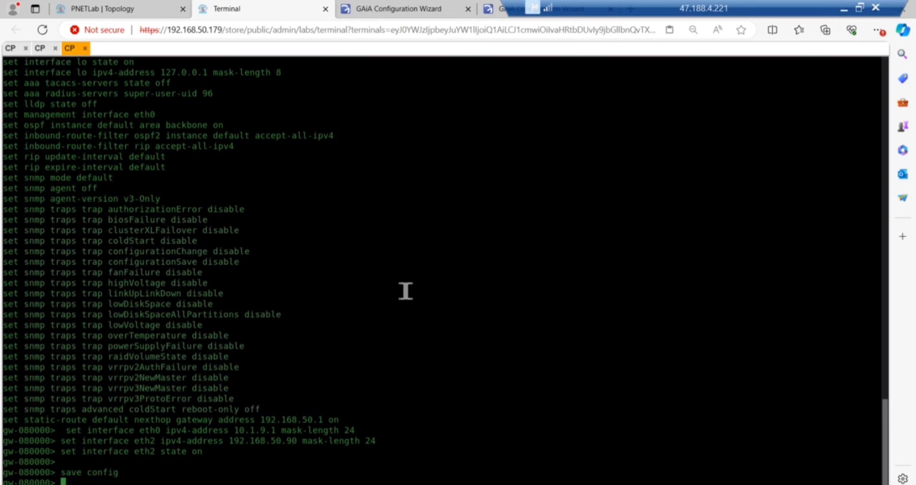
pyautogui.press('Up')
pyautogui.press('Up')
pyautogui.press('Up')
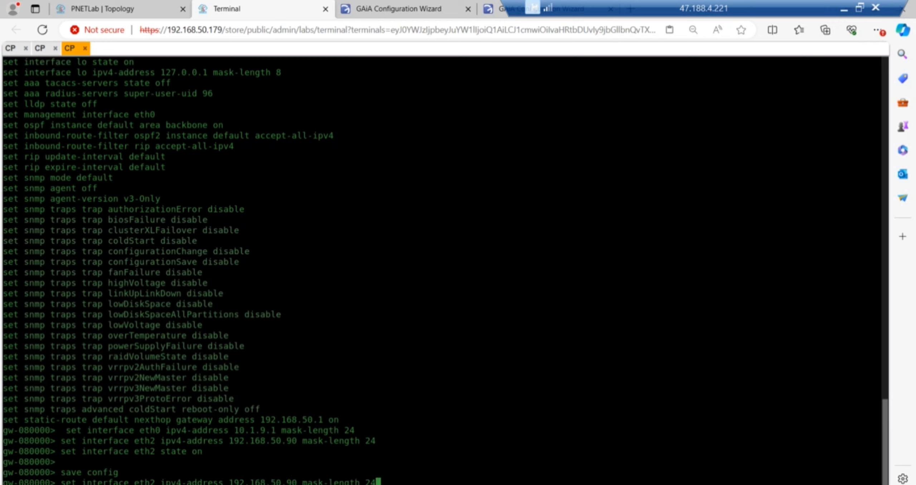
pyautogui.press('Left')
pyautogui.press('Left')
pyautogui.press('Left')
pyautogui.press('Left')
pyautogui.press('Left')
pyautogui.press('Left')
pyautogui.press('Left')
pyautogui.press('Left')
pyautogui.press('Left')
pyautogui.press('Left')
pyautogui.press('Left')
pyautogui.press('Left')
pyautogui.press('Left')
pyautogui.press('Left')
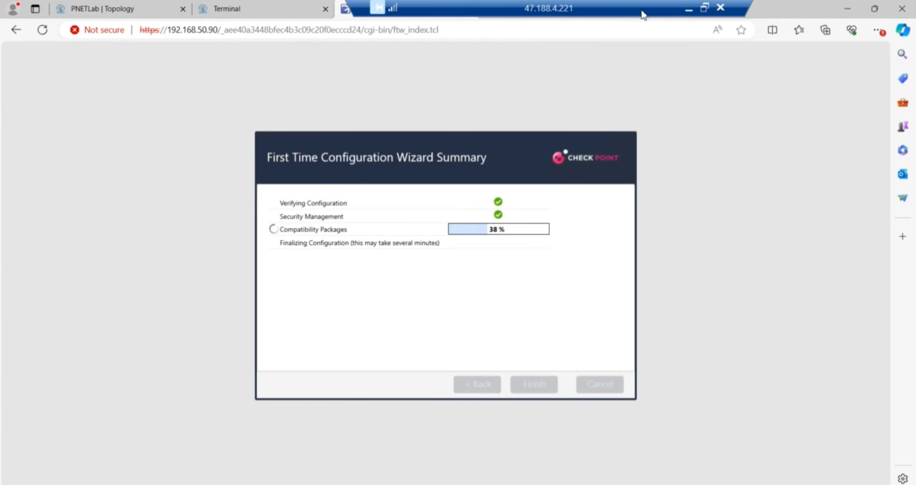
# - Rearrange the browser tabs while the first-time configuration progresses
pyautogui.moveTo(641, 11); pyautogui.dragTo(505, 18)
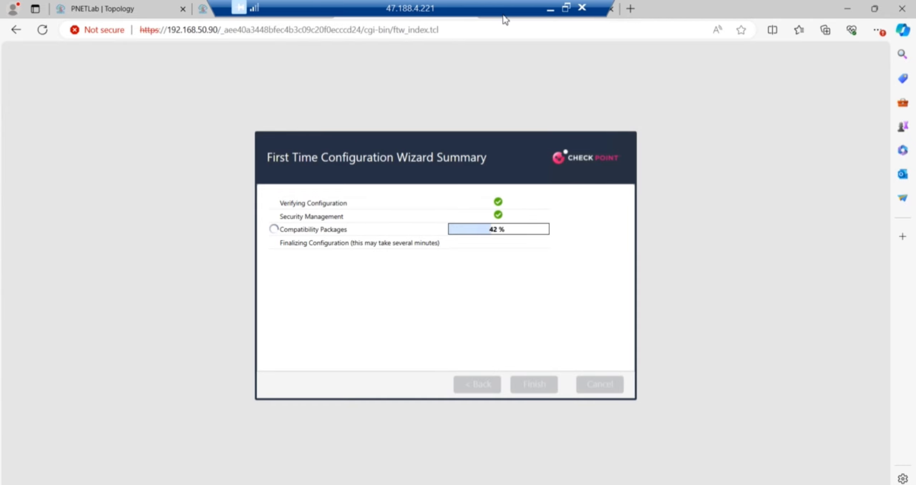
pyautogui.click(630, 9)
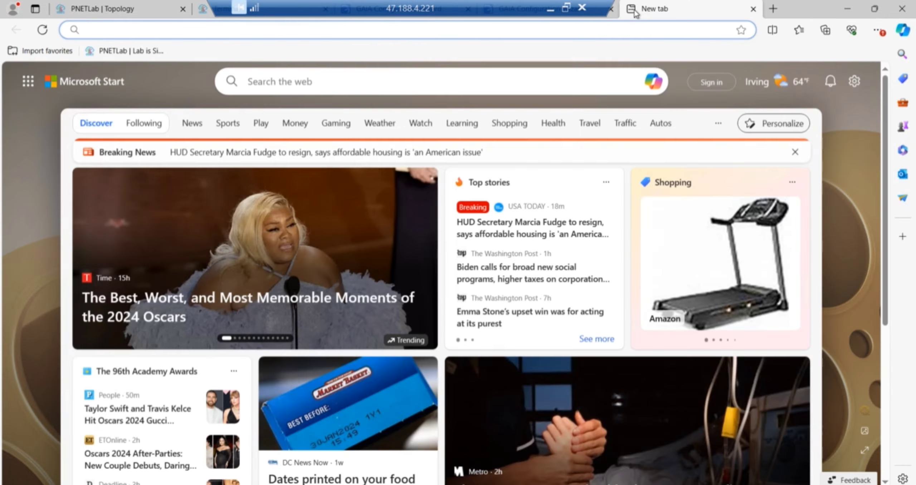
pyautogui.write('https://192.168.50.100')
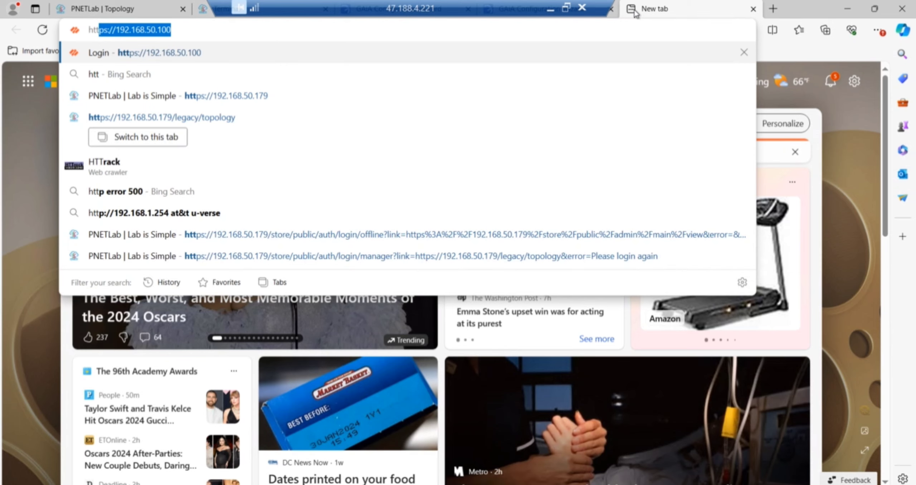
pyautogui.press('Right')
pyautogui.press('BackSpace')
pyautogui.press('BackSpace')
pyautogui.press('BackSpace')
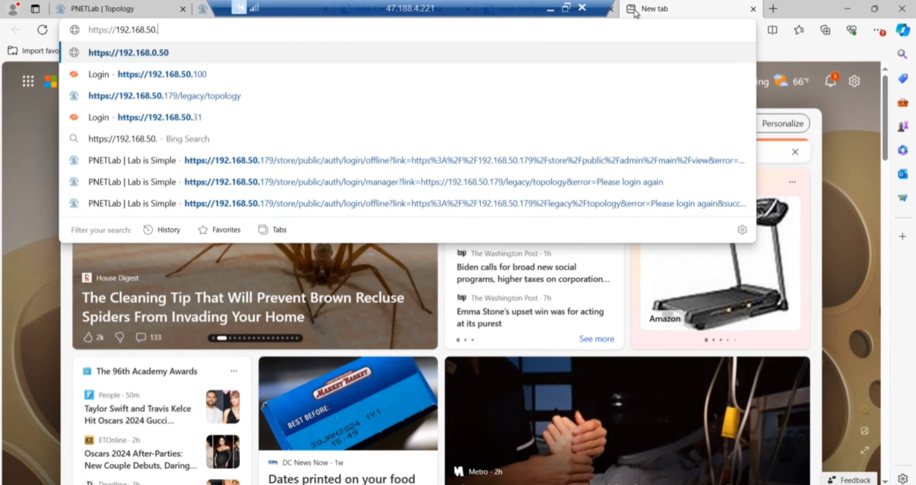
pyautogui.write('45')
pyautogui.press('Return')
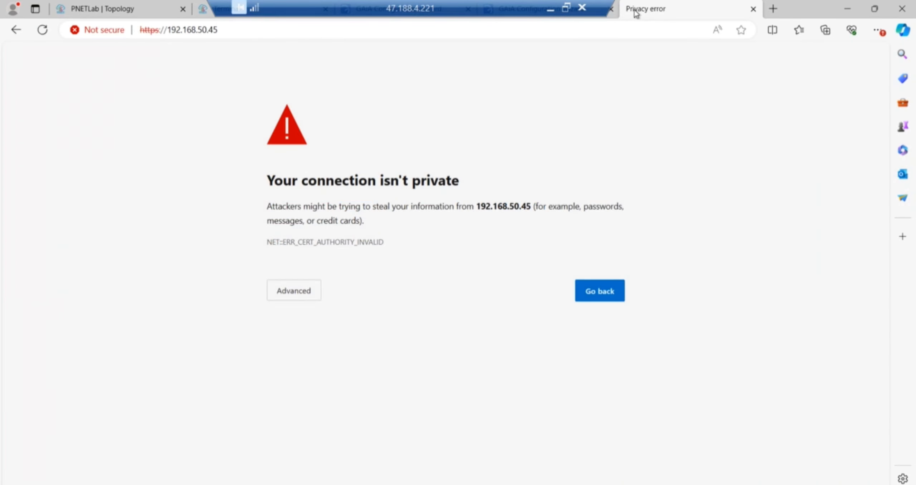
# - Bypass the certificate warning, attempt the portal login, and return to the PNETLab topology
pyautogui.click(290, 300)
pyautogui.click(339, 383)
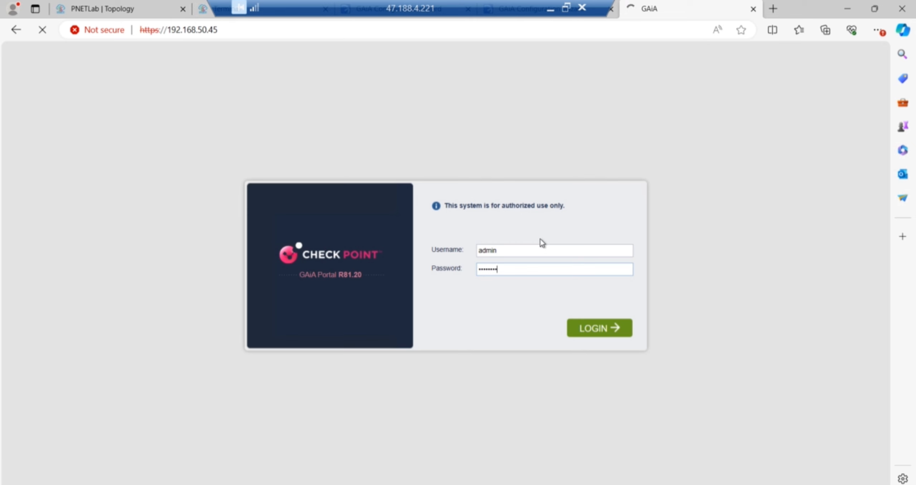
pyautogui.press('Return')
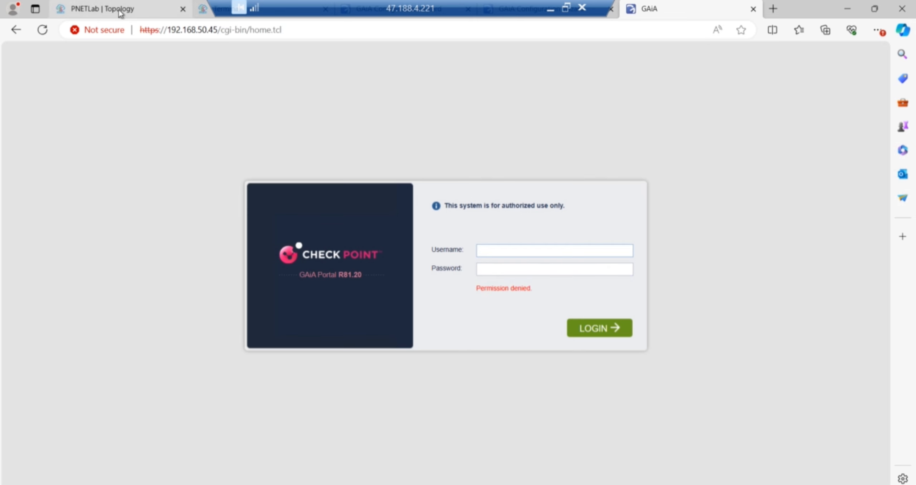
pyautogui.click(122, 9)
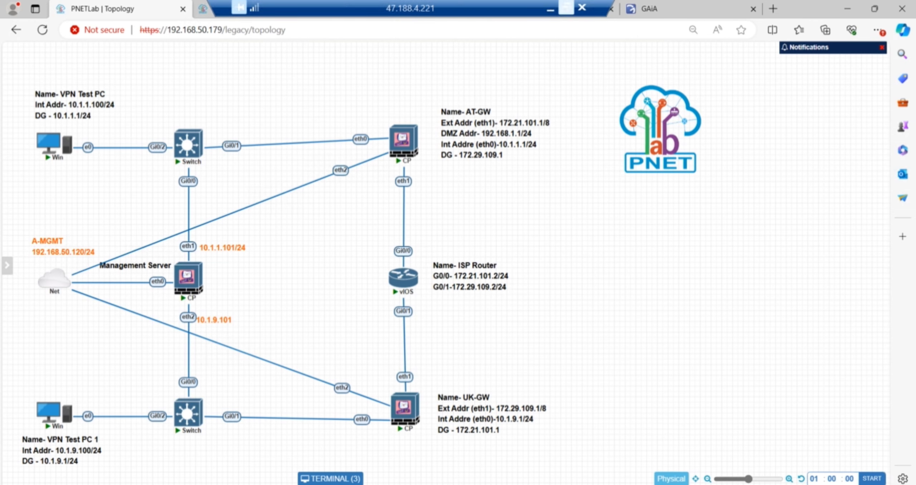
# - Compare the Gaia portal with UK-GW's topology addressing, then return to the configuration wizard
pyautogui.click(649, 8)
pyautogui.click(122, 9)
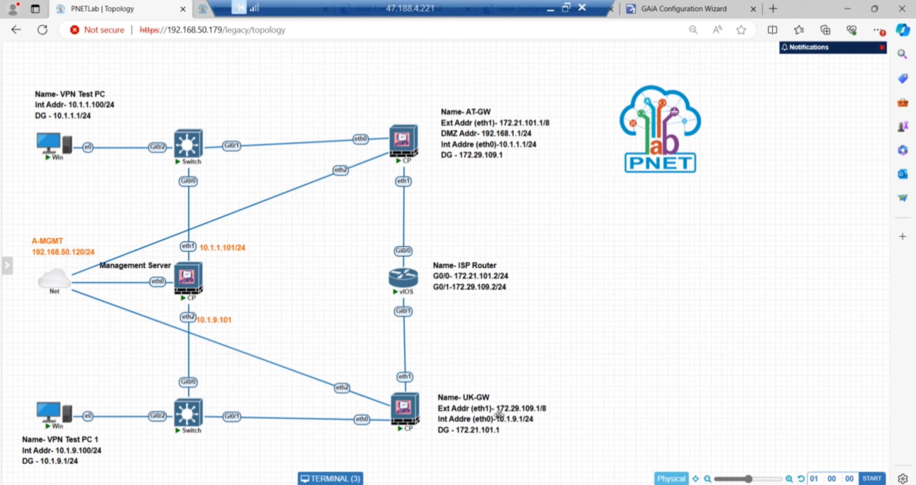
pyautogui.click(694, 9)
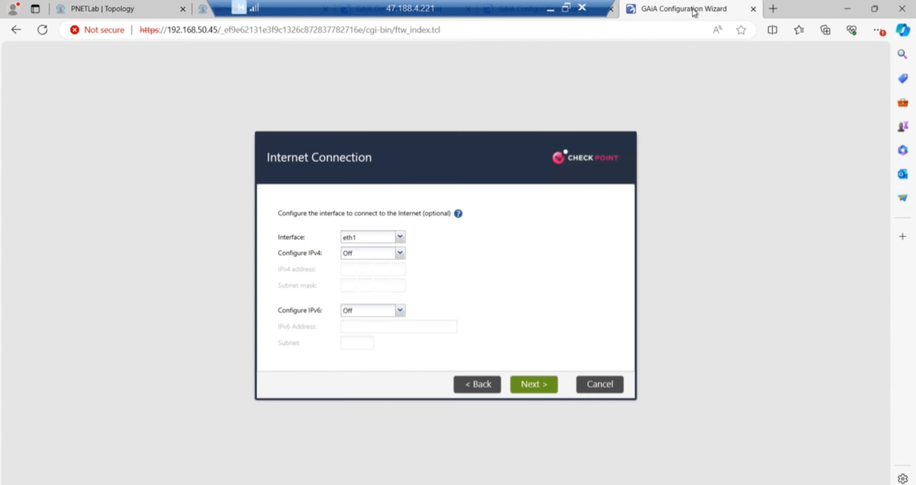
# - Switch IPv4 to manual, begin typing an address, and check UK-GW's addresses on the topology
pyautogui.click(400, 253)
pyautogui.click(359, 267)
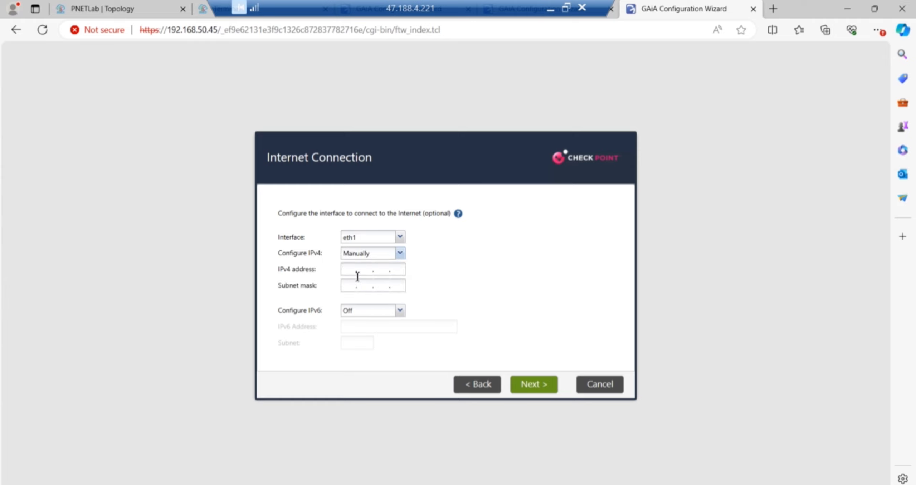
pyautogui.click(357, 275)
pyautogui.write('172.29..')
pyautogui.click(107, 9)
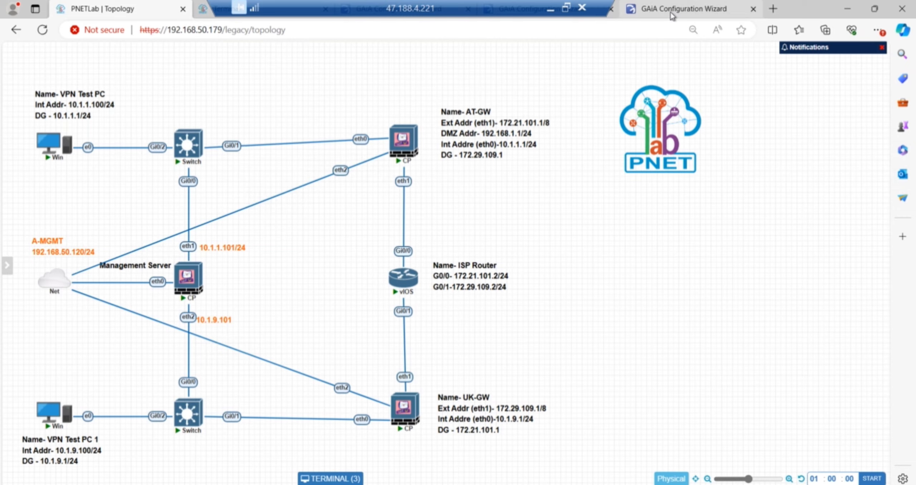
# - Choose eth0 as the Internet interface with manual IPv4 10.1.9.1/255.255.255.0 and continue
pyautogui.click(673, 11)
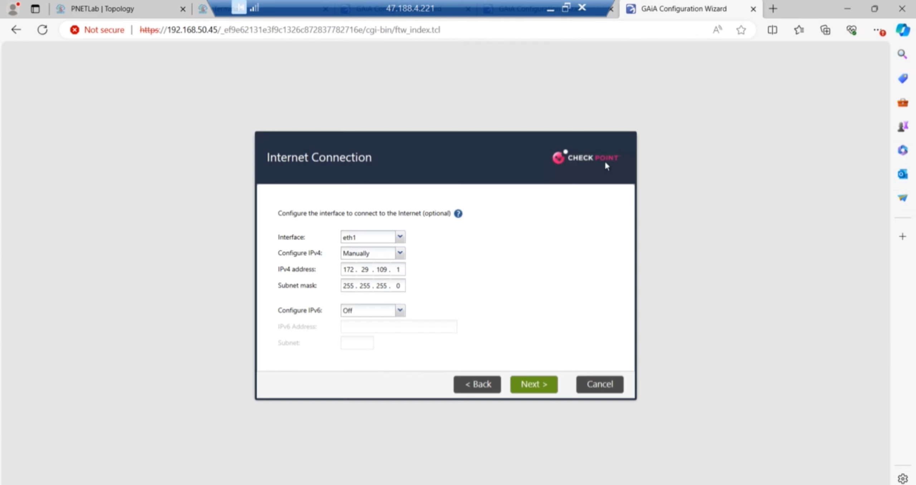
pyautogui.click(400, 237)
pyautogui.click(353, 247)
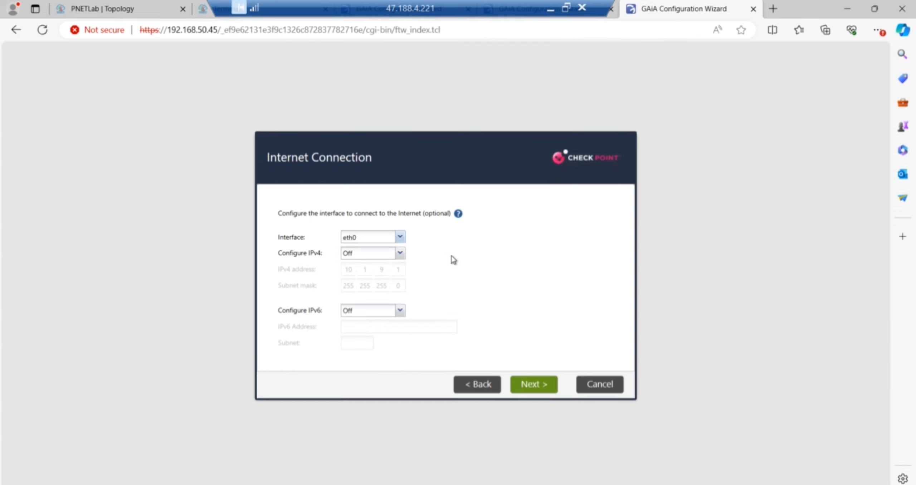
pyautogui.click(400, 253)
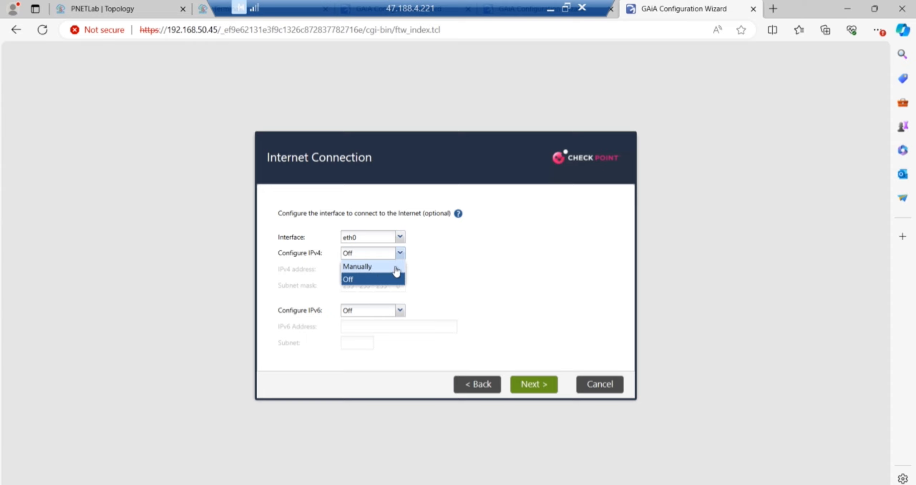
pyautogui.click(371, 262)
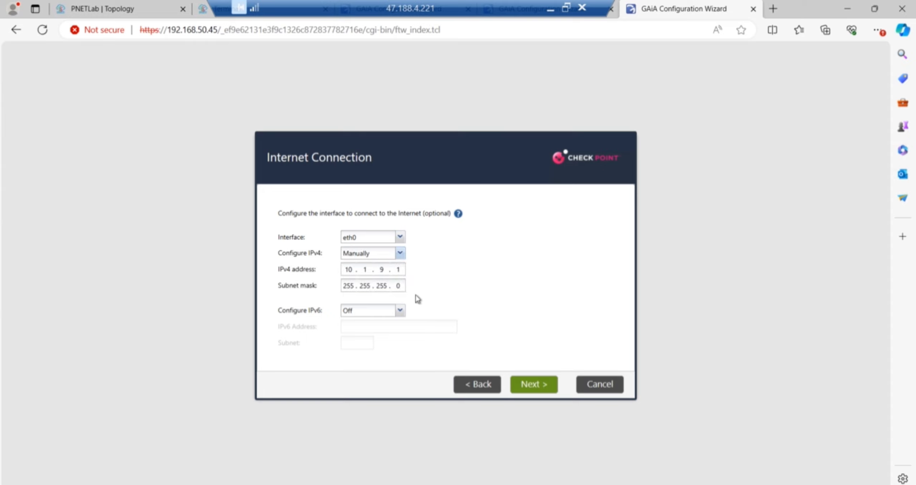
pyautogui.click(538, 388)
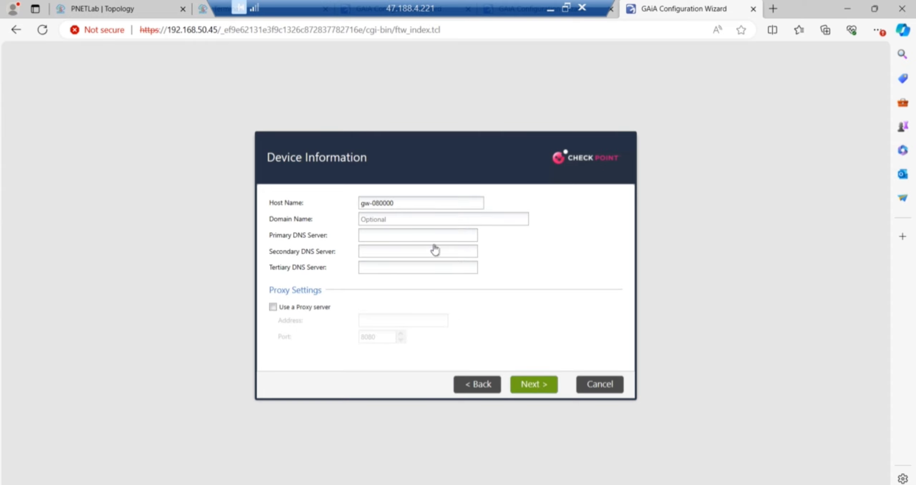
# - Set host name UK-GW, domain firewallgyaan.com, and DNS servers 8.8.8.8 and 1.1.1.1
pyautogui.moveTo(412, 204); pyautogui.dragTo(277, 202)
pyautogui.write('UK-GW')
pyautogui.click(381, 219)
pyautogui.write('f')
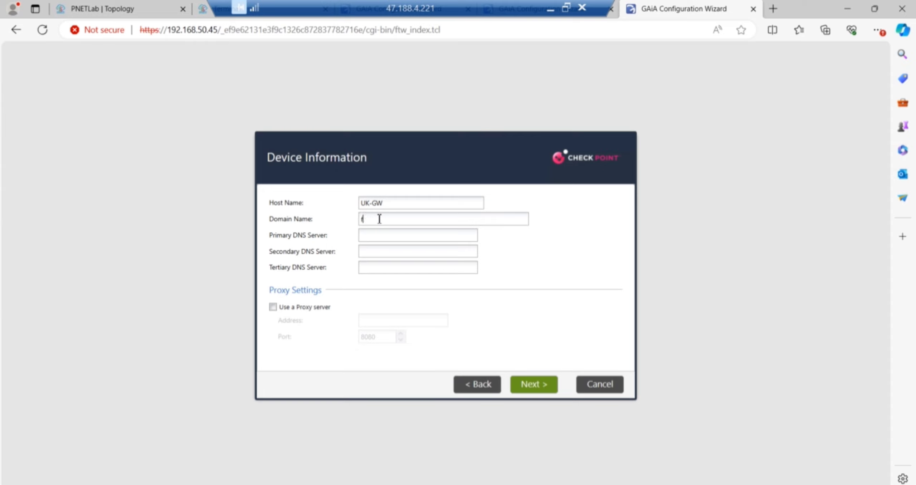
pyautogui.write('irewallgyaan.com')
pyautogui.click(405, 239)
pyautogui.write('8.8.8.8')
pyautogui.click(388, 254)
pyautogui.write('1.1.1.1')
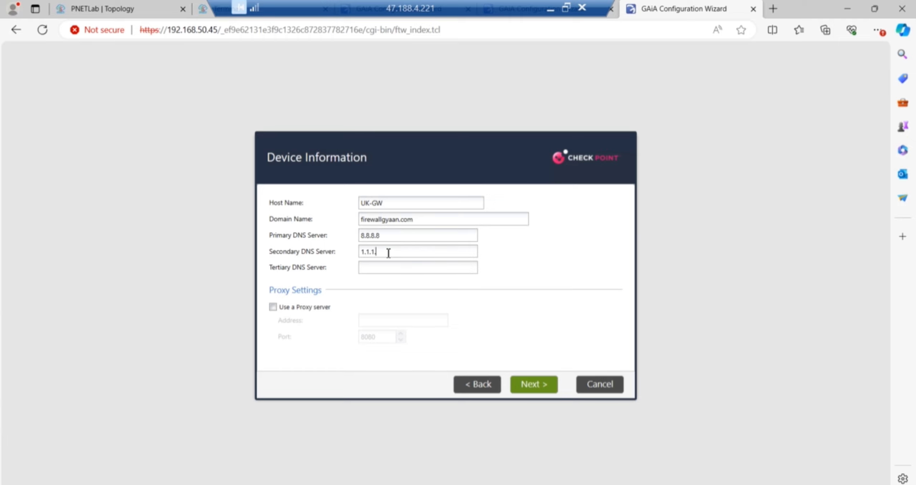
pyautogui.click(539, 388)
pyautogui.click(539, 389)
pyautogui.click(540, 389)
pyautogui.click(540, 389)
# - Enter the SIC activation key and move to its confirmation field
pyautogui.click(369, 202)
pyautogui.write('••••••••')
pyautogui.press('Tab')
# - Enter and confirm the SIC activation key, then finish the wizard from its summary page
pyautogui.write('•••••••')
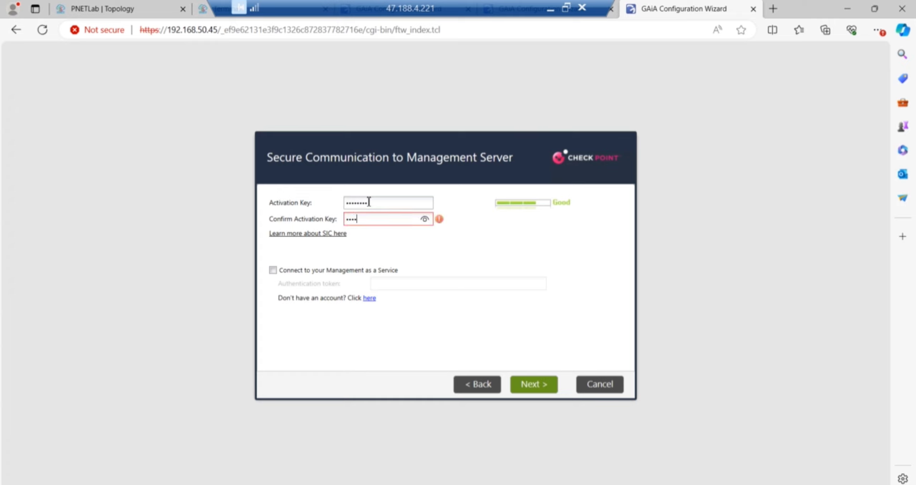
pyautogui.write('•')
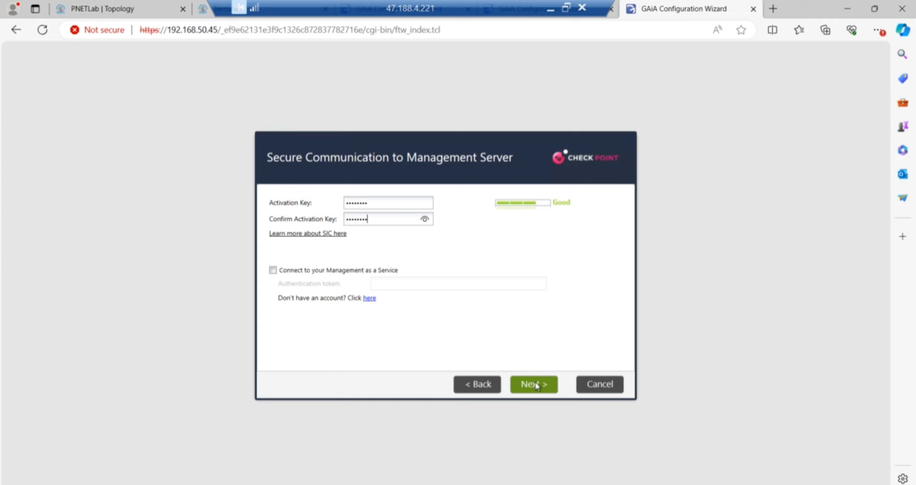
pyautogui.click(535, 385)
pyautogui.click(535, 385)
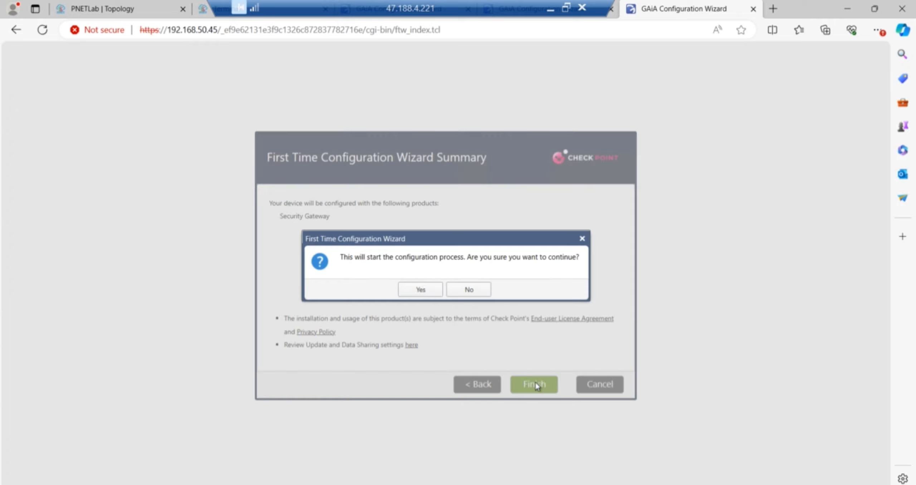